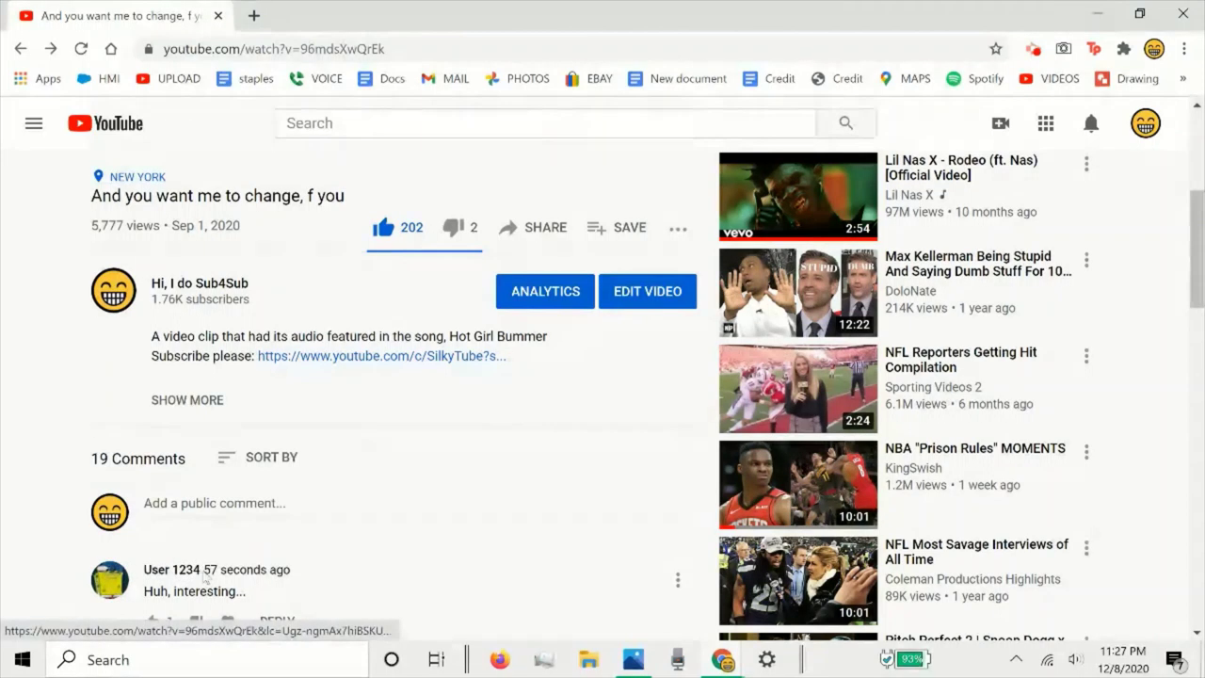
# Copy the commenter name 'User 1234' from the comment and paste it into YouTube search
pyautogui.moveTo(203, 571); pyautogui.dragTo(141, 570)
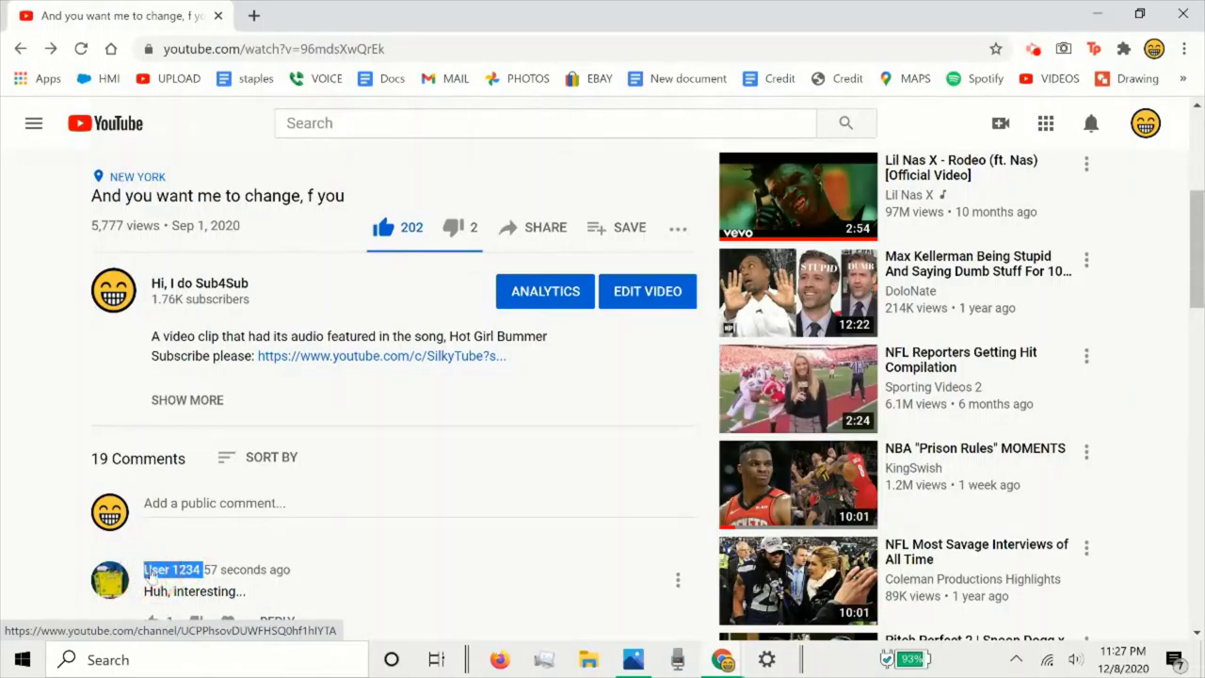
pyautogui.rightClick(159, 570)
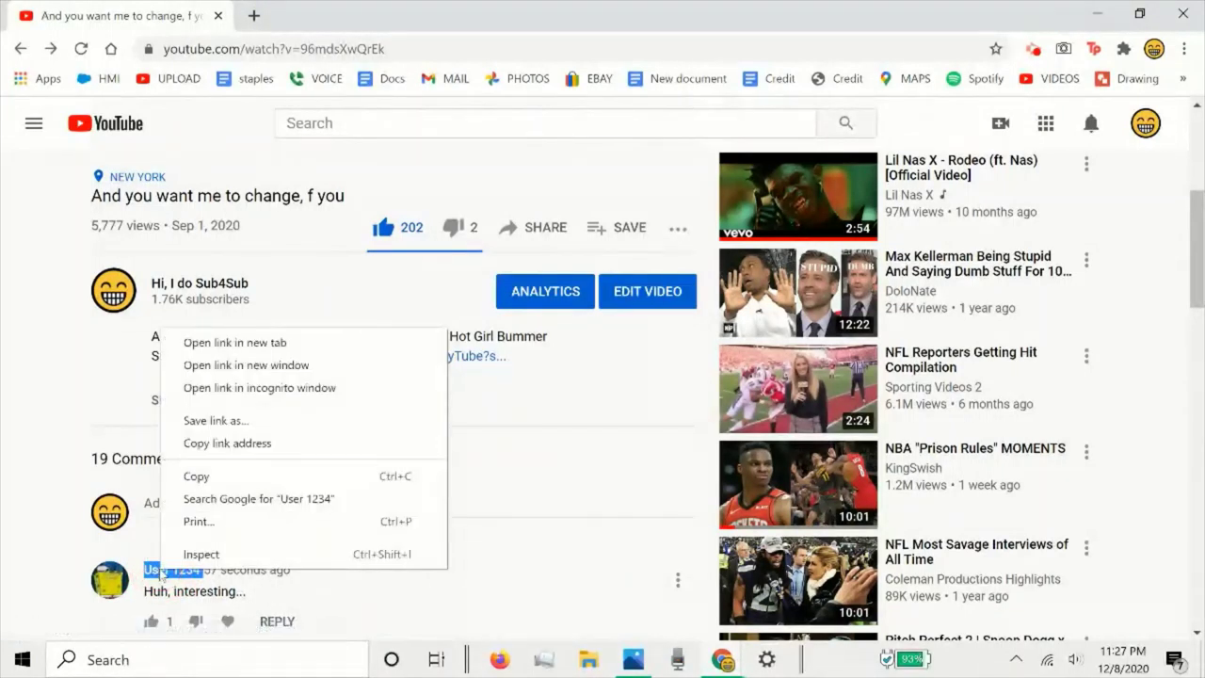
pyautogui.click(196, 483)
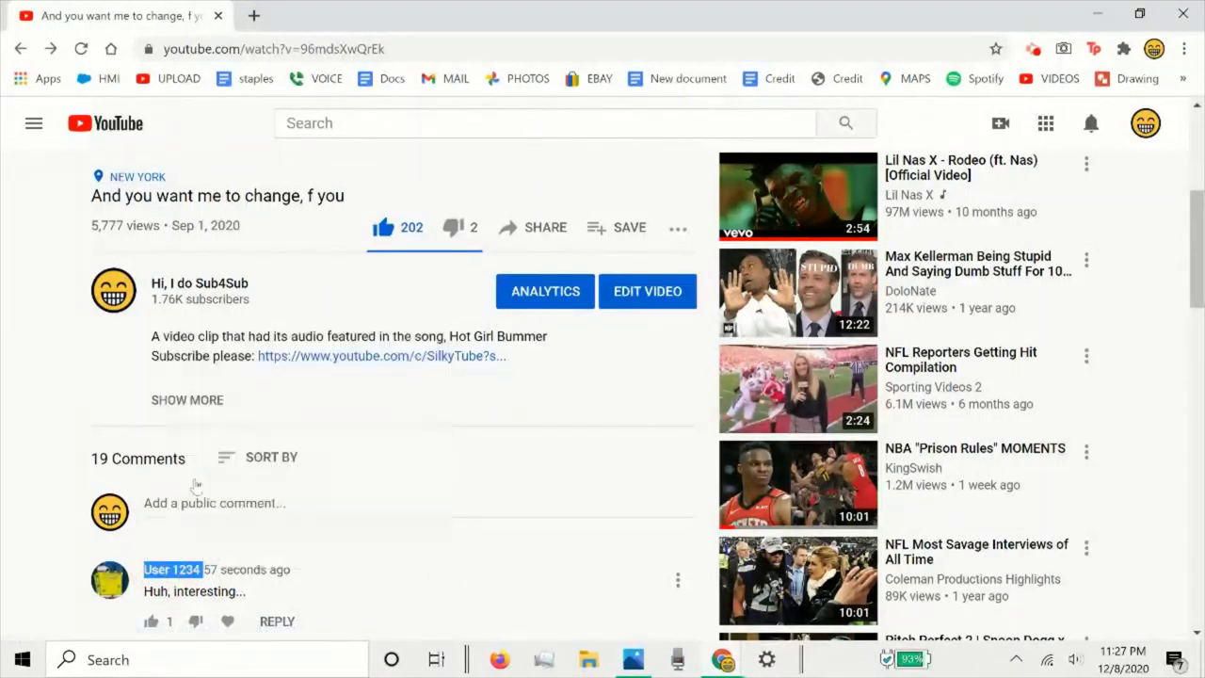
pyautogui.click(546, 124)
pyautogui.write('User 1234')
# Search for 'User 1234' and open the first result's avatar image in a new tab
pyautogui.click(845, 123)
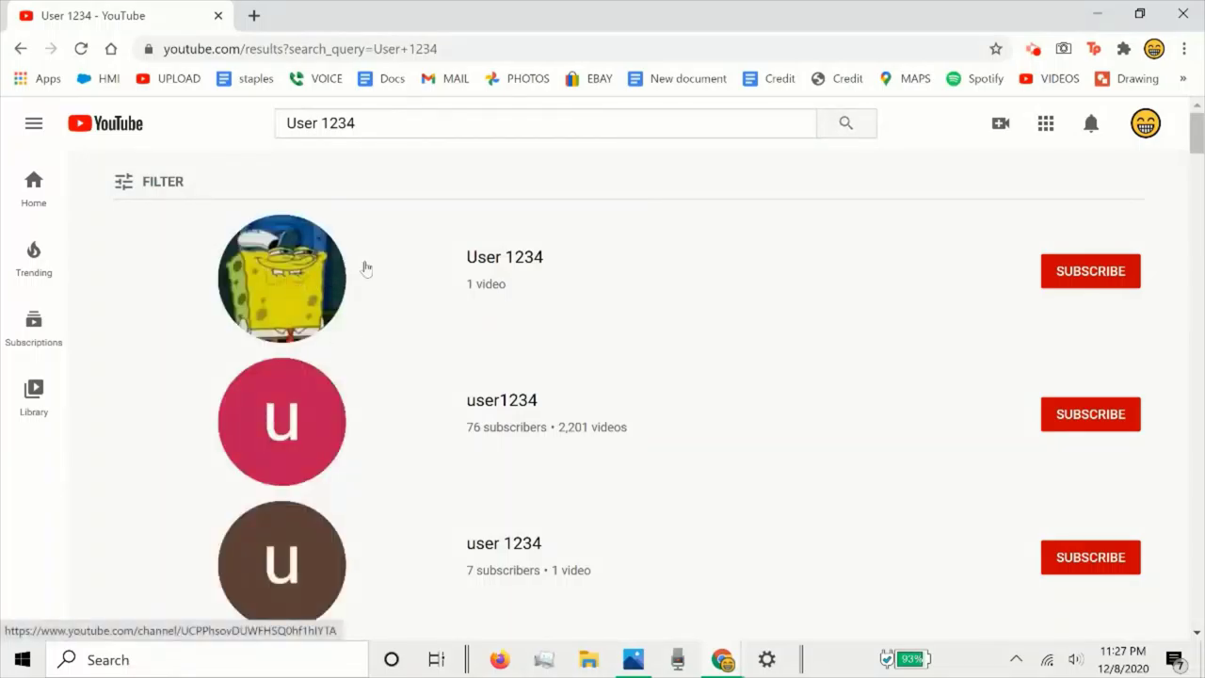
pyautogui.rightClick(255, 293)
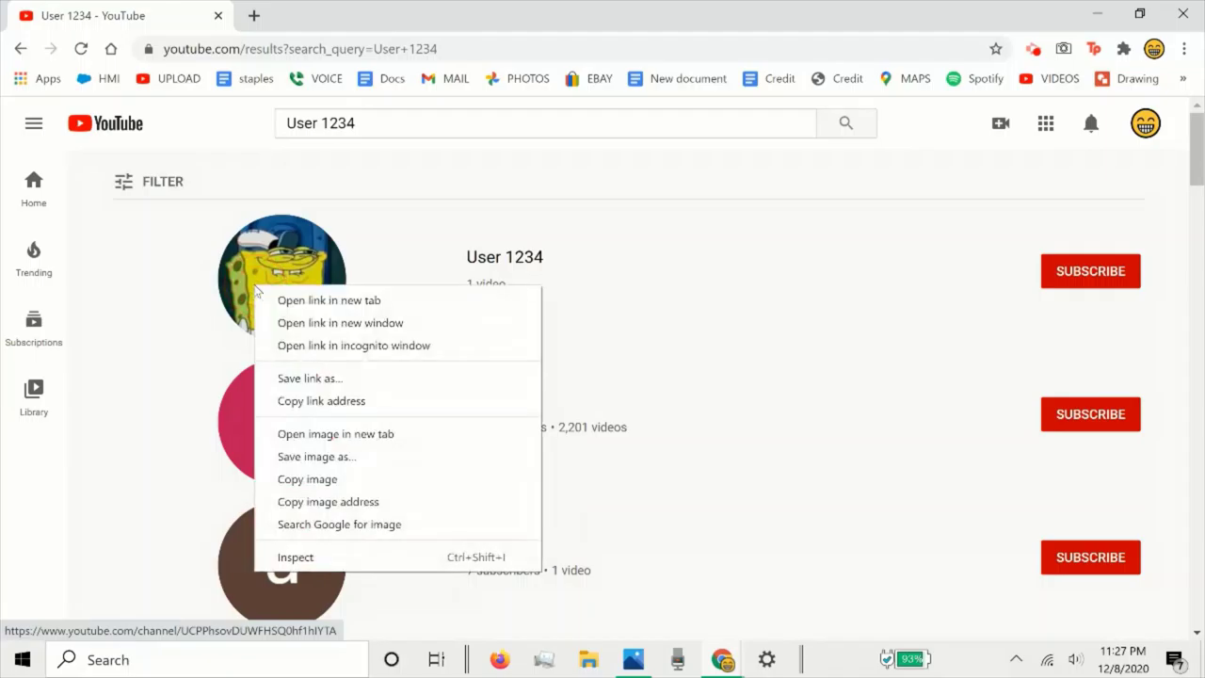
pyautogui.click(299, 433)
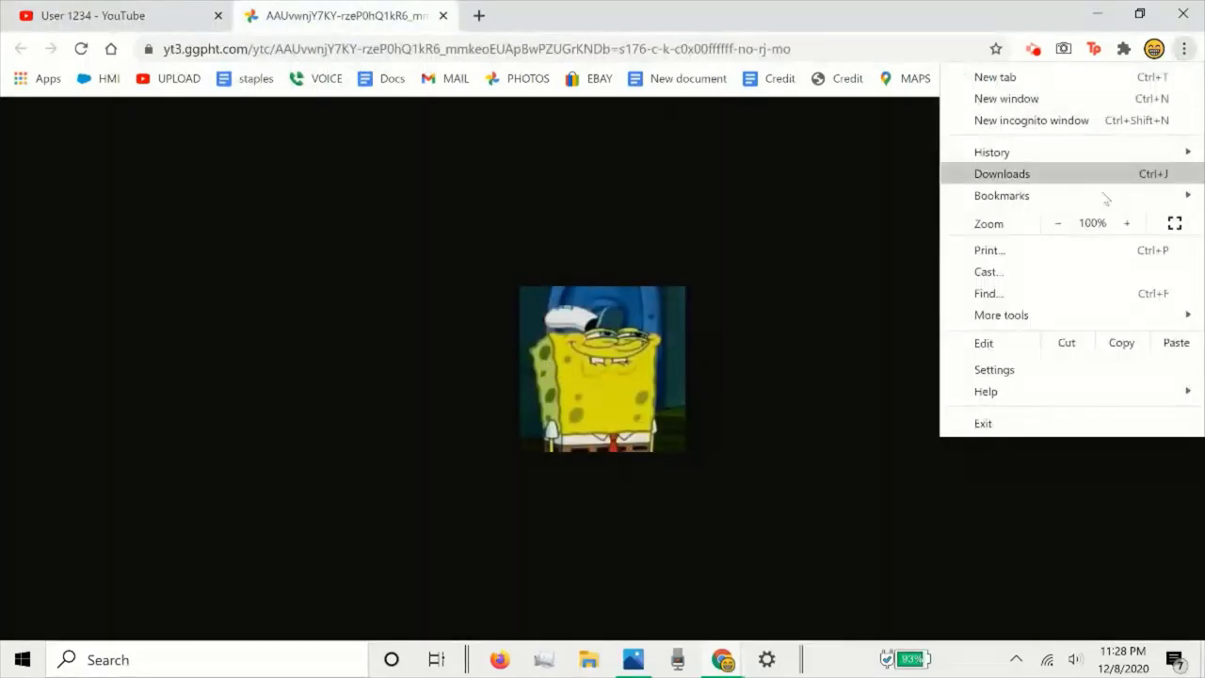
# Zoom the profile picture tab in to 150% with Chrome's Zoom + button
pyautogui.click(1113, 231)
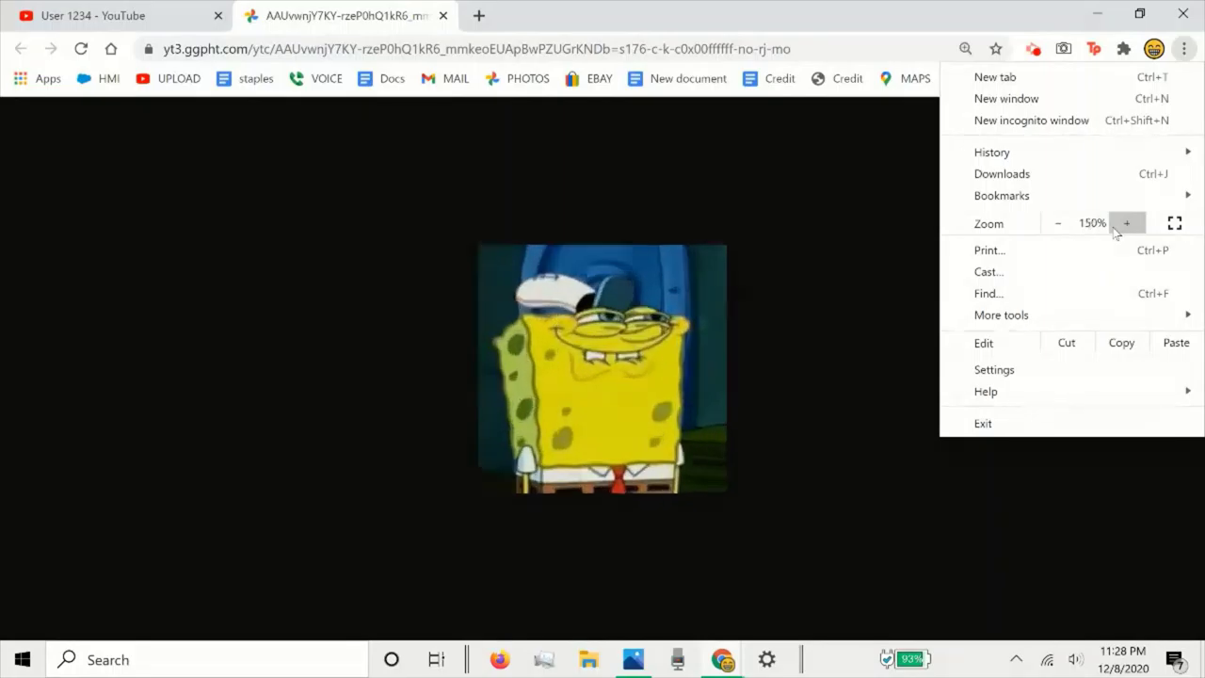